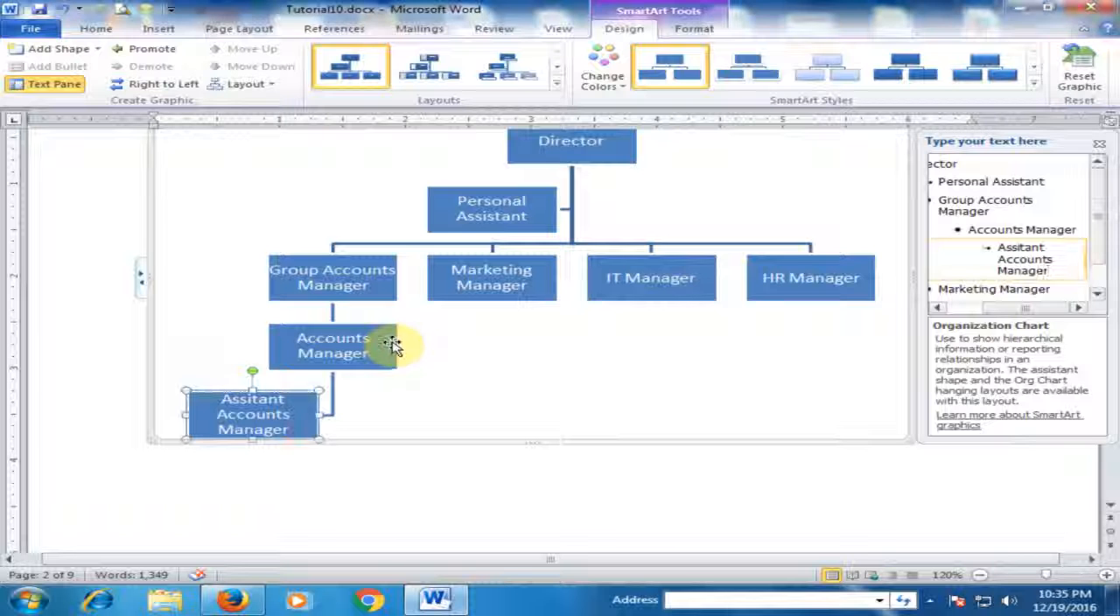
Add a shape one level below Accounts Manager in the organization chart and label it "Accountant".
click(392, 341)
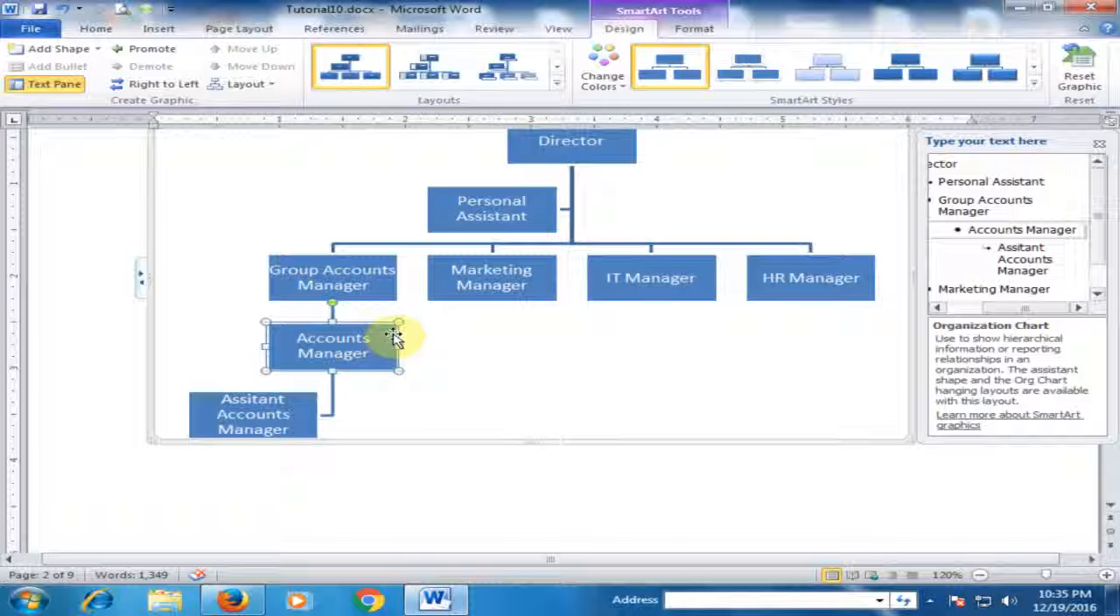
click(99, 50)
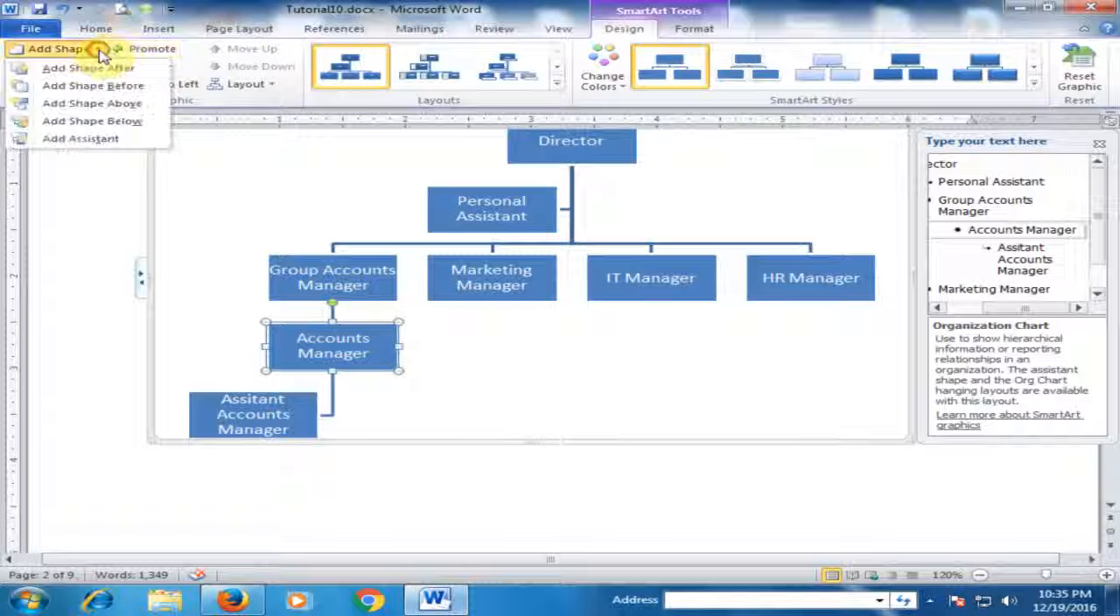
click(95, 121)
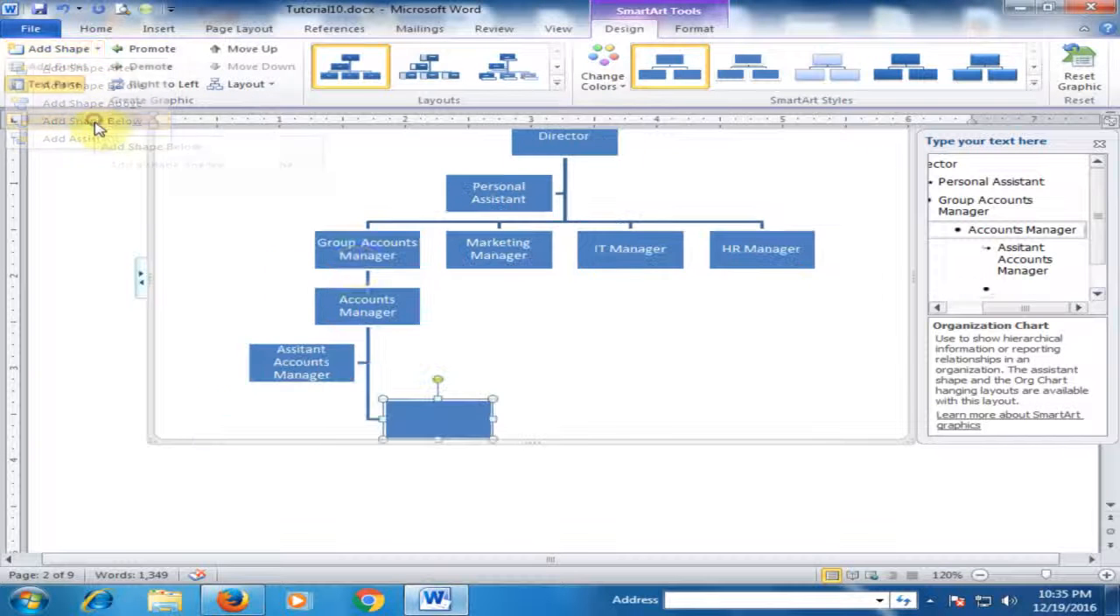
click(444, 419)
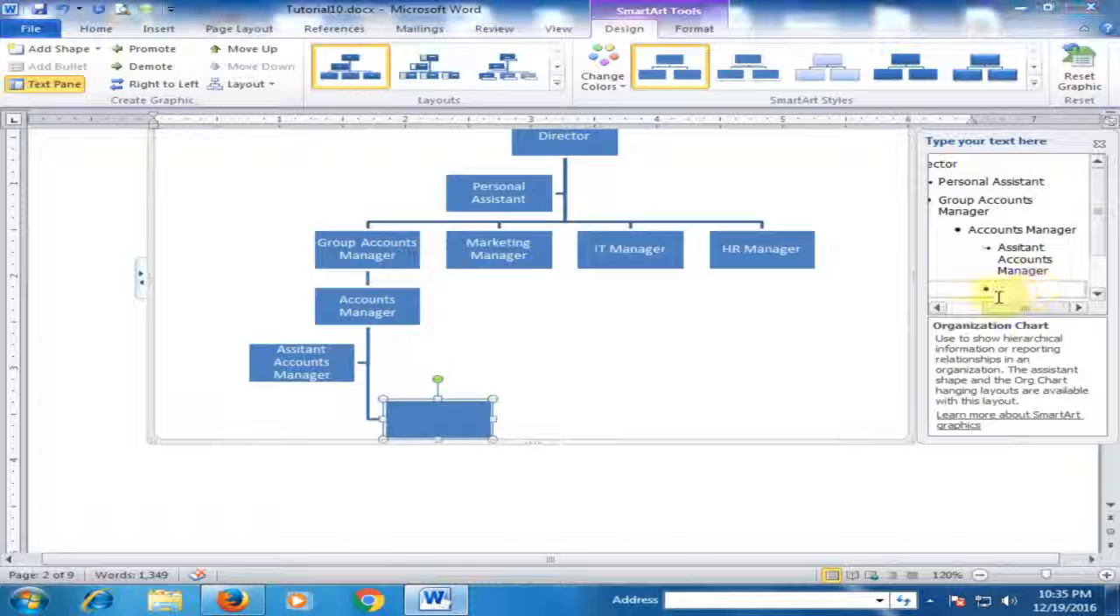
text(As)
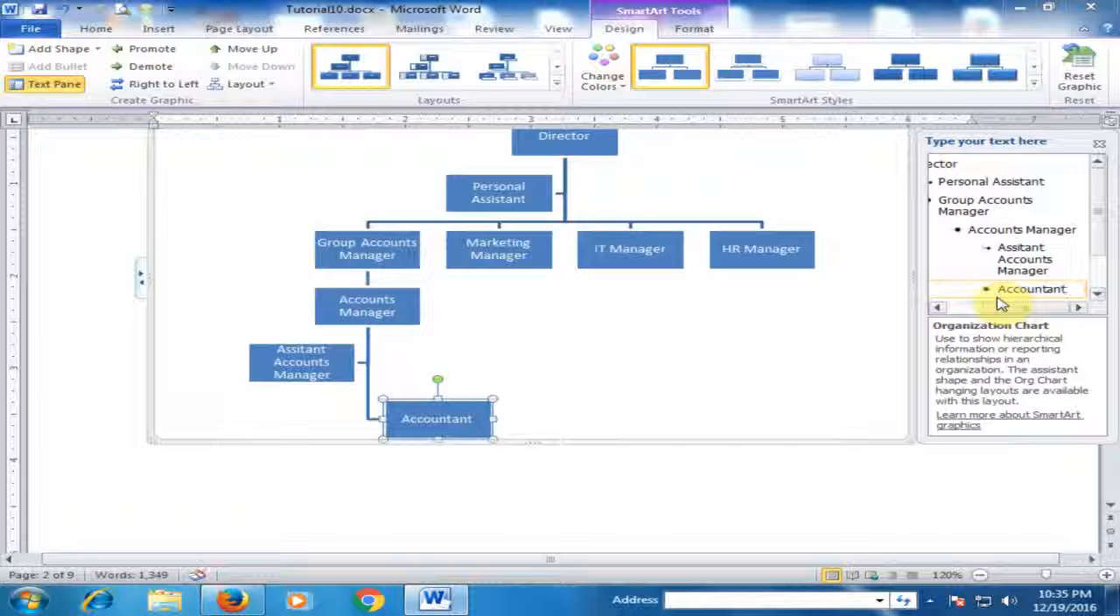
scroll(630, 380, down, 2)
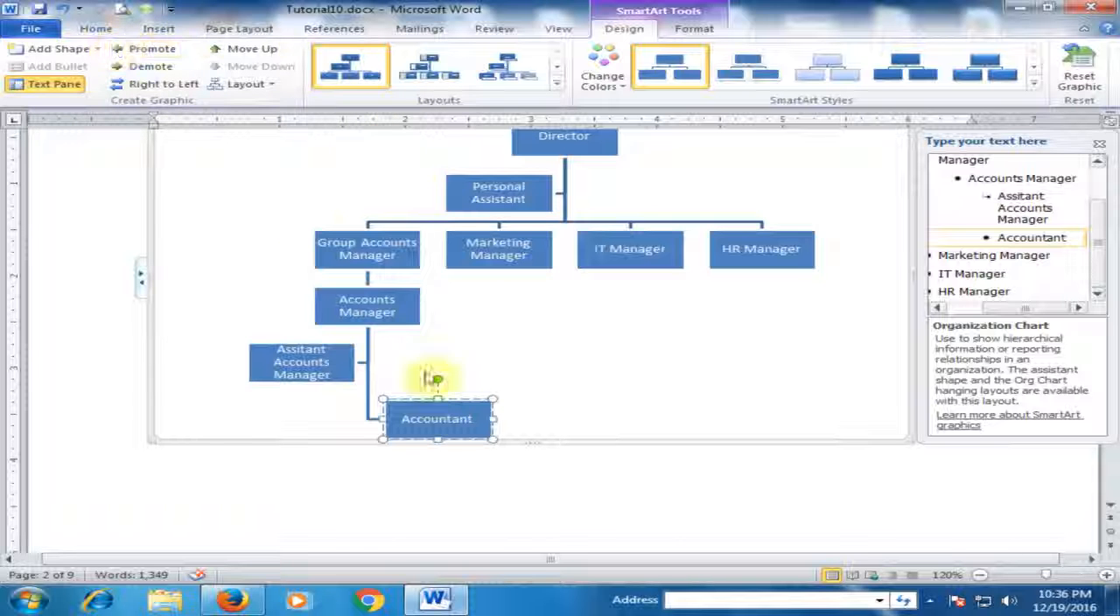
click(96, 48)
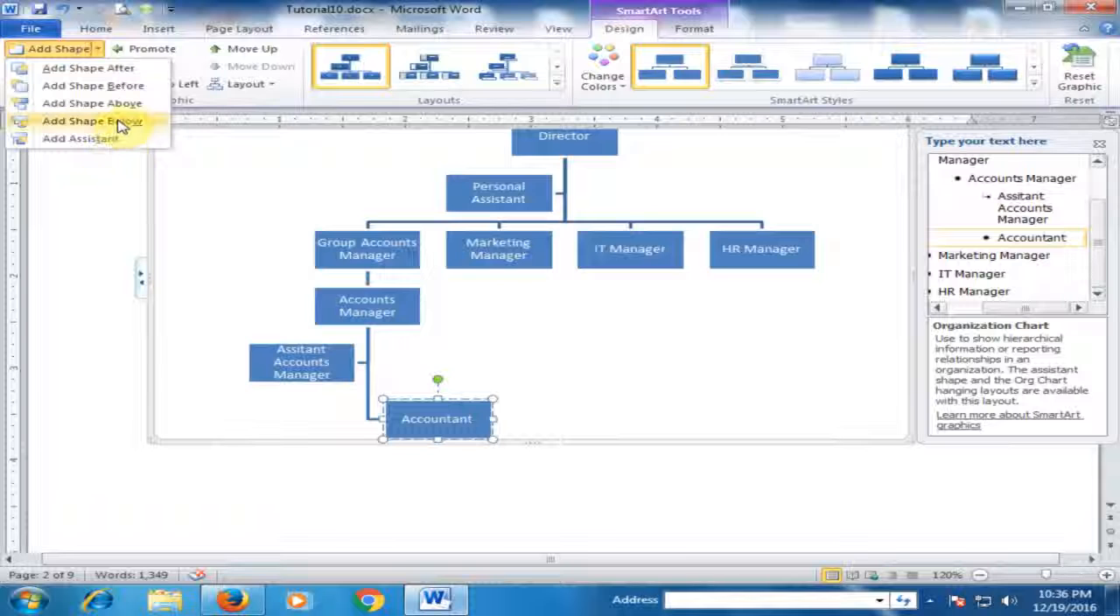
click(121, 123)
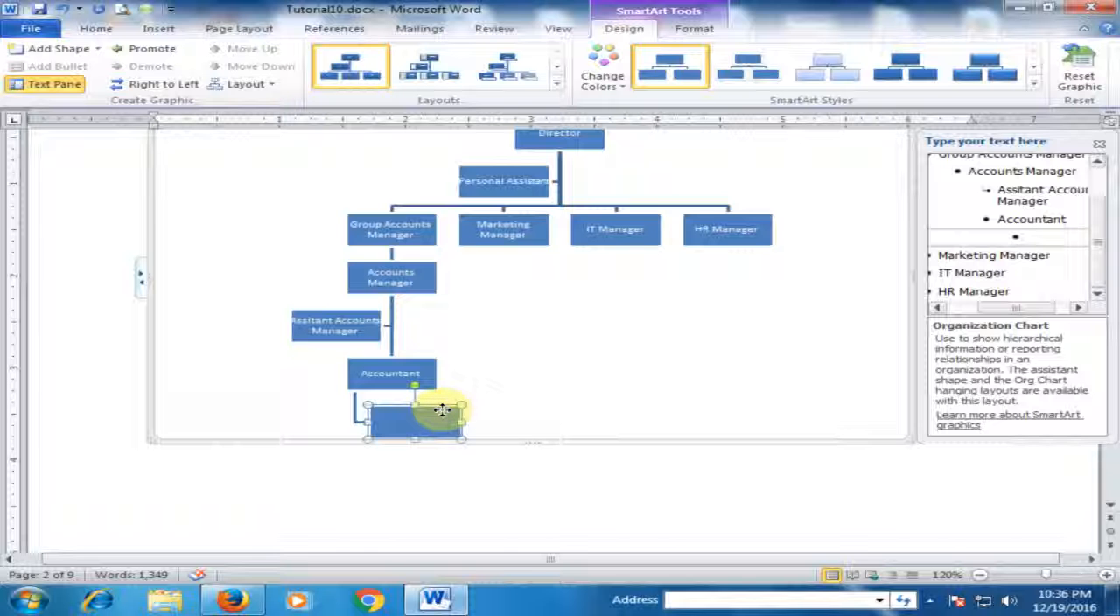
key(Delete)
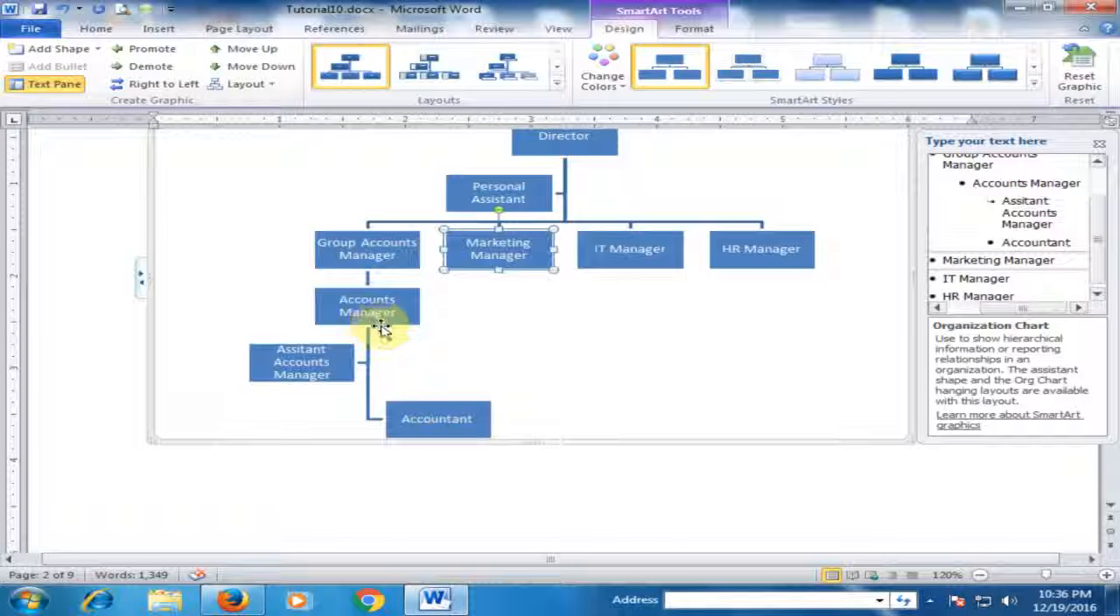
Add a shape after Accountant at the same level and label it "Cashier".
click(376, 319)
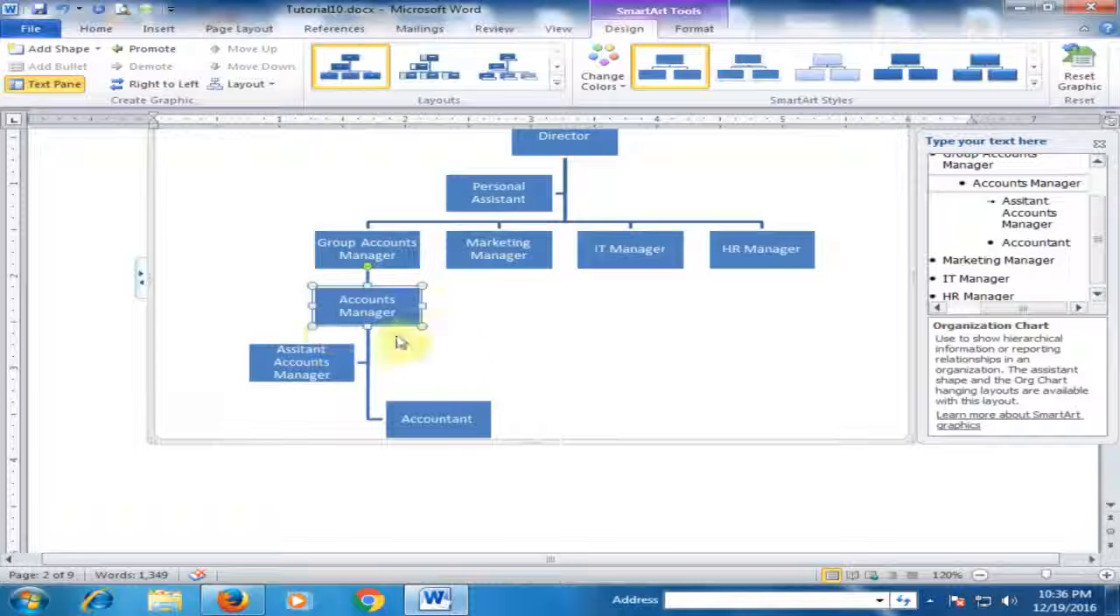
click(466, 413)
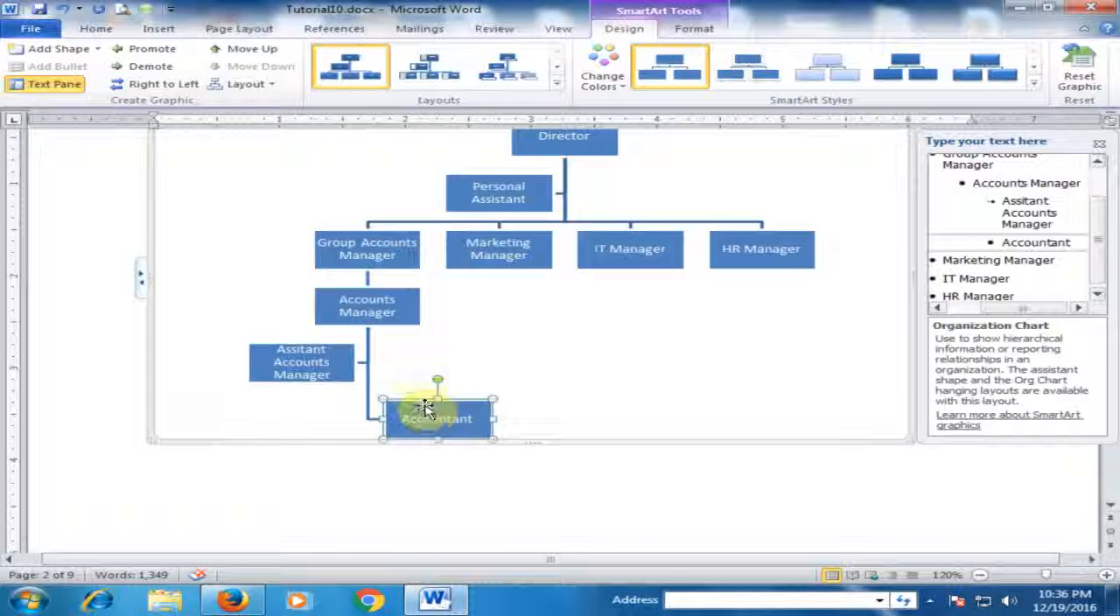
click(395, 293)
click(473, 410)
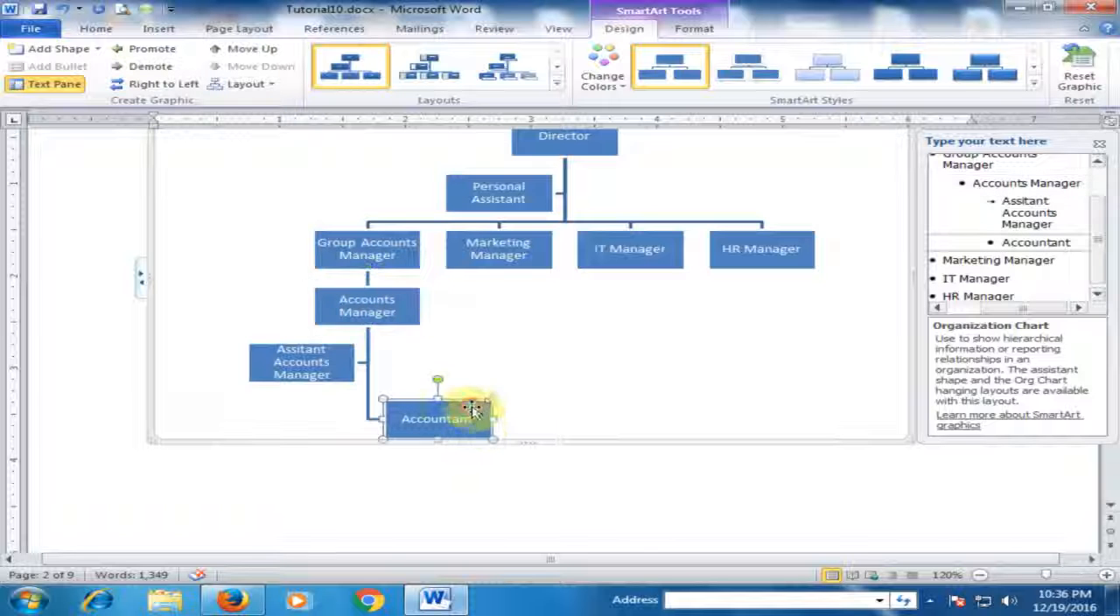
click(101, 50)
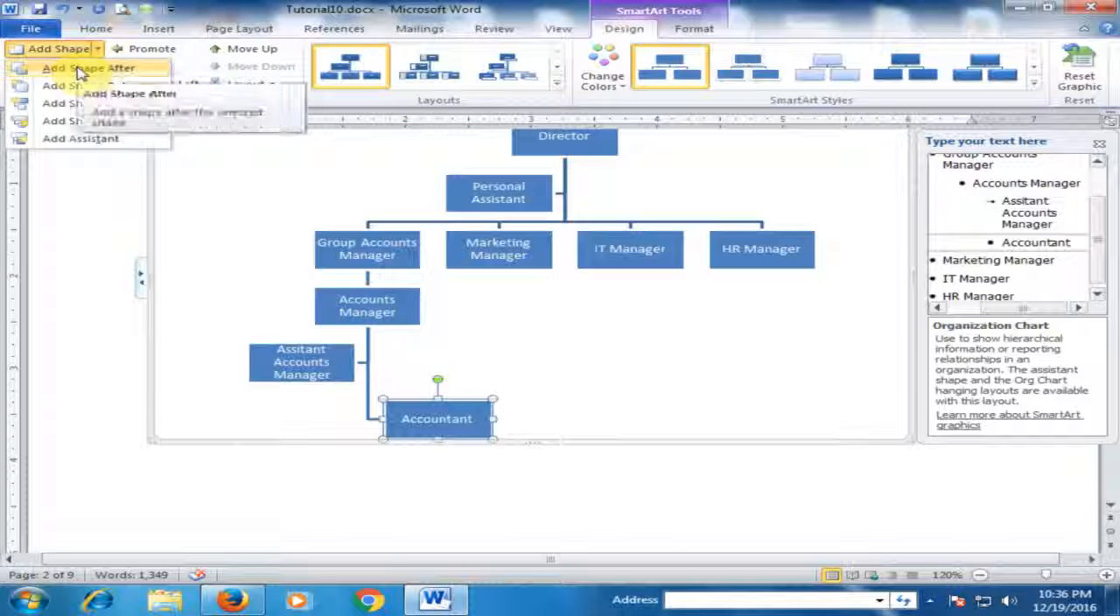
click(80, 70)
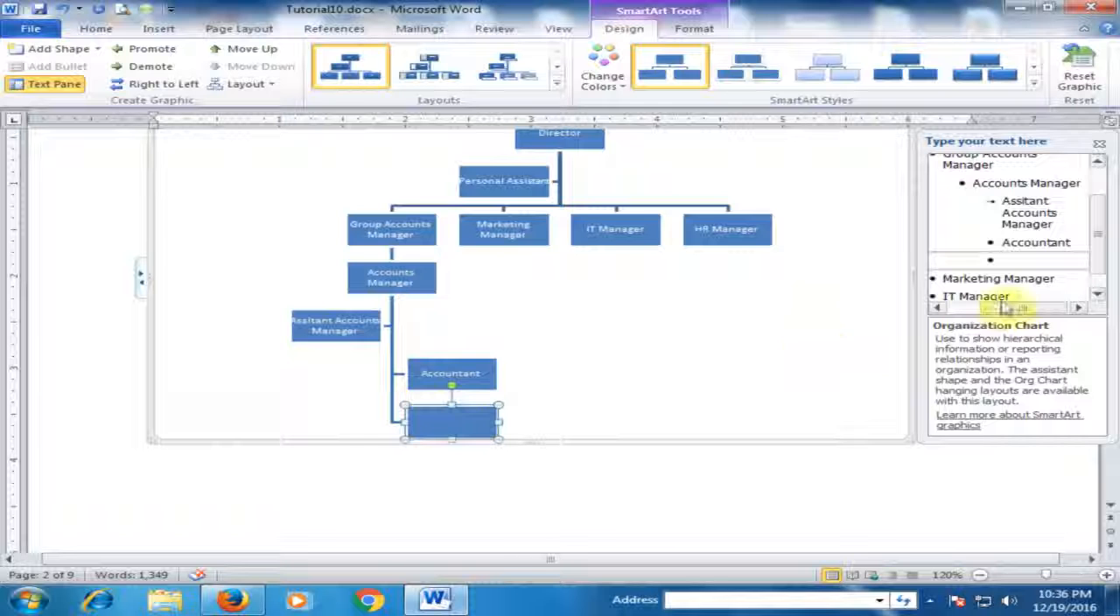
click(1012, 260)
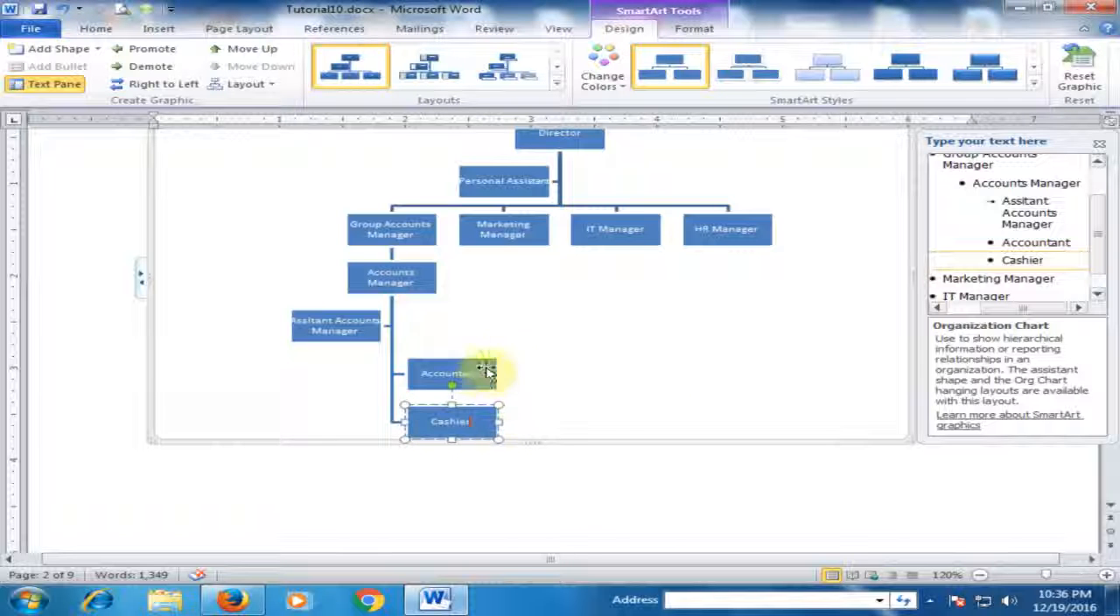
Add an assistant shape to Accountant and label it "Assistant Accountant".
click(450, 372)
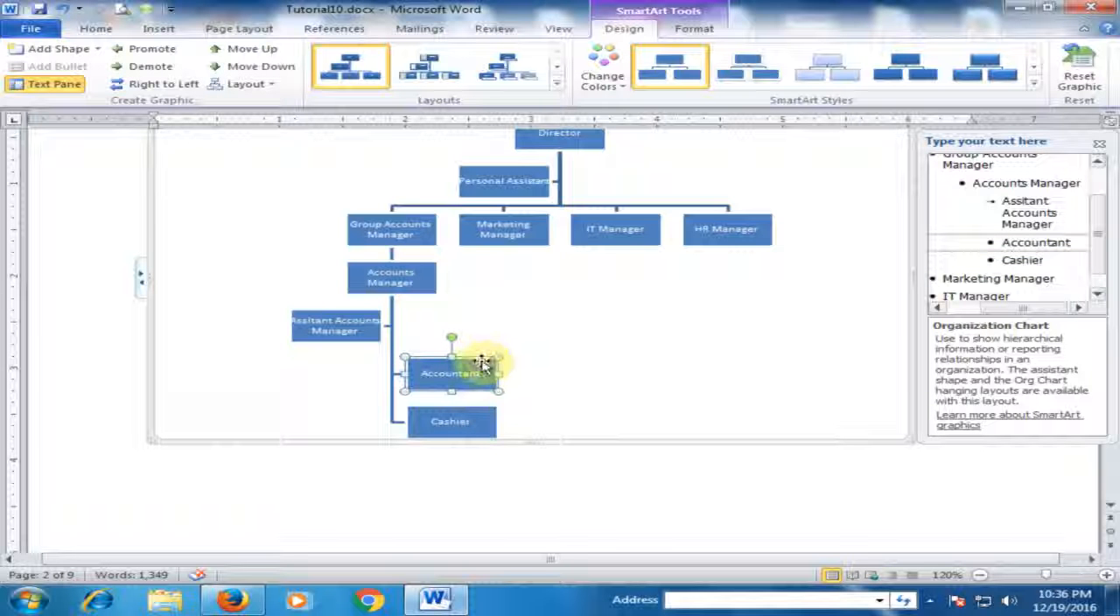
click(93, 48)
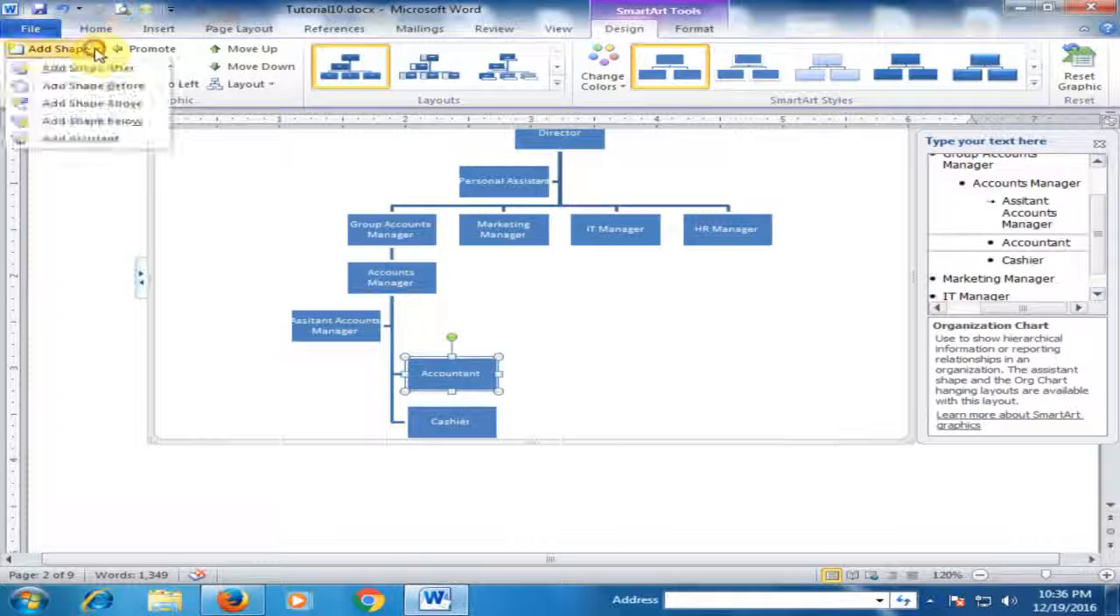
click(88, 139)
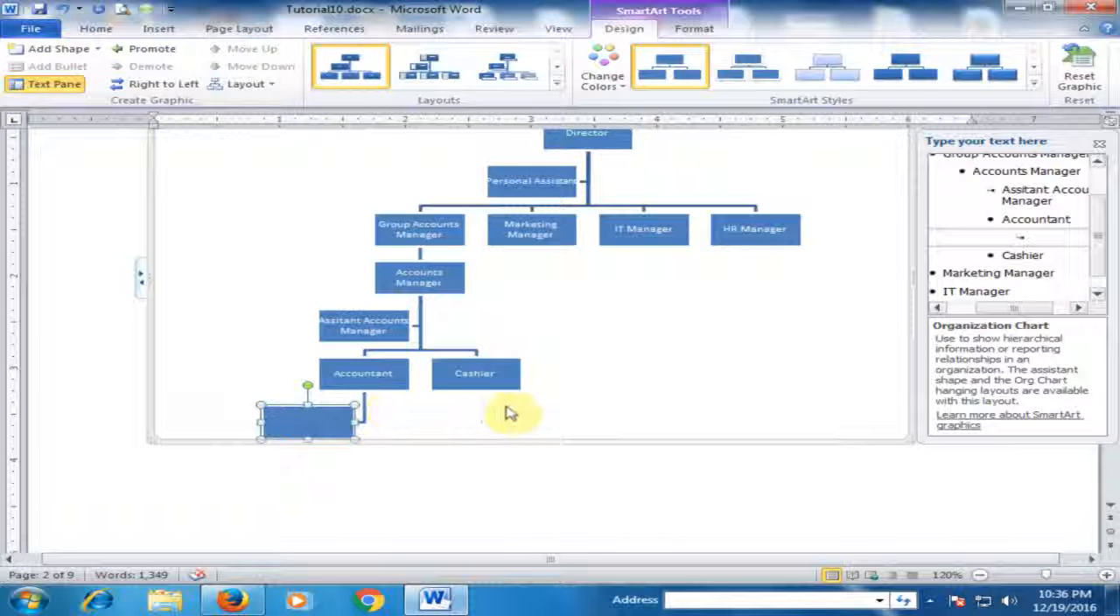
click(1048, 244)
text(Assistant Acc)
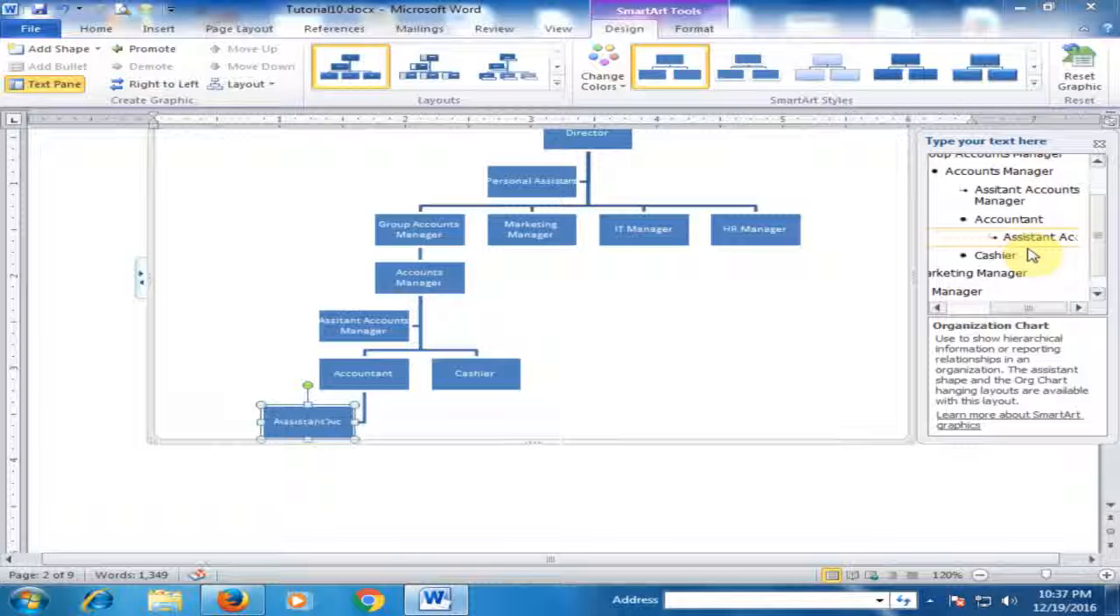
text(ountant)
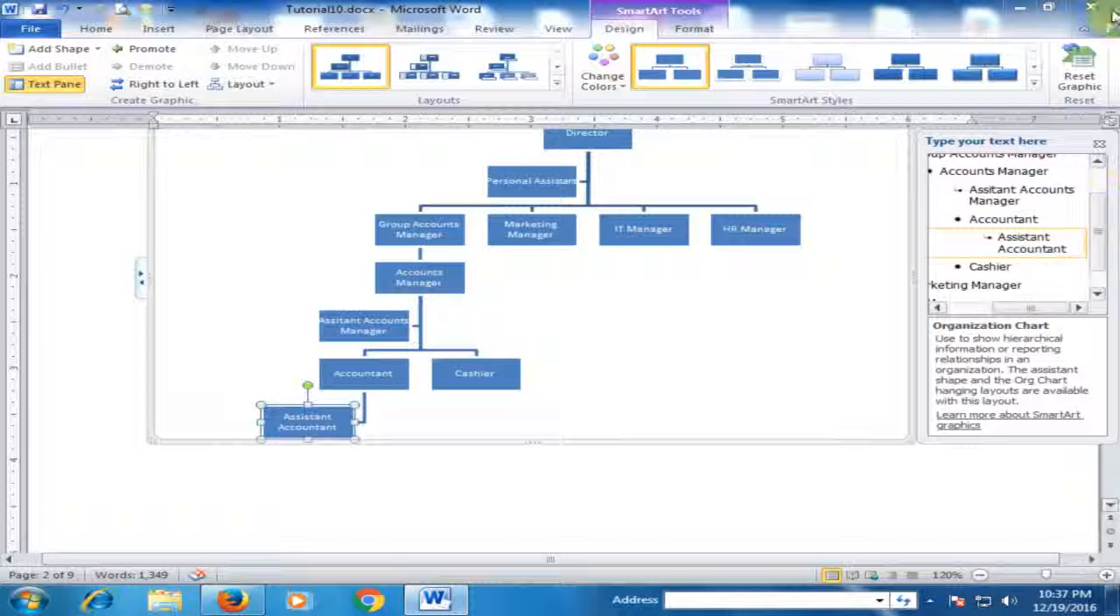
click(644, 340)
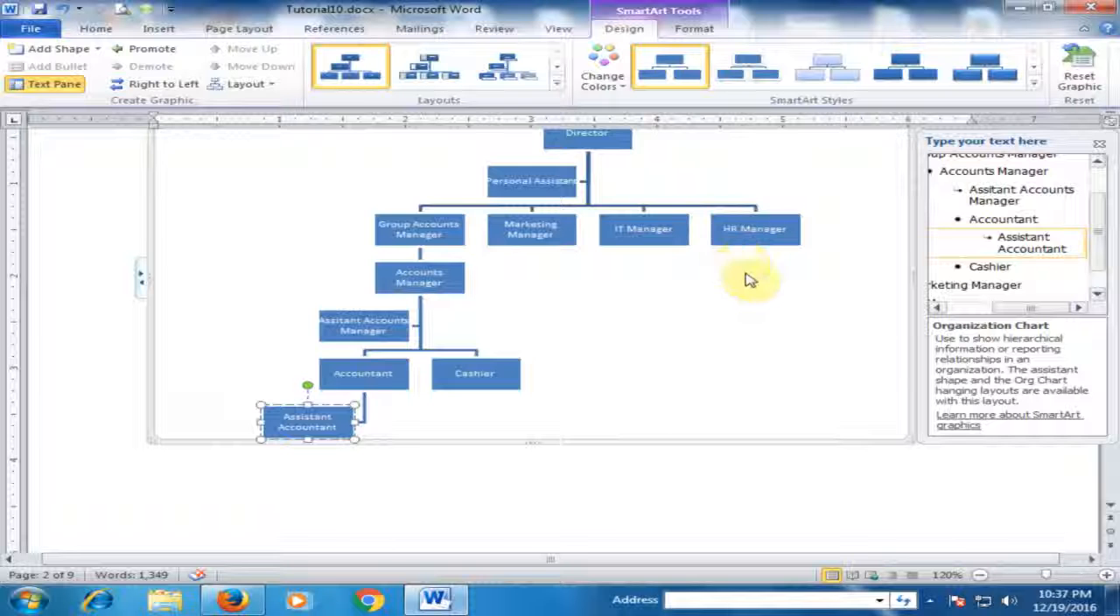
Add an assistant shape to IT Manager and label it "Assistant IT Manager".
scroll(750, 278, up, 1)
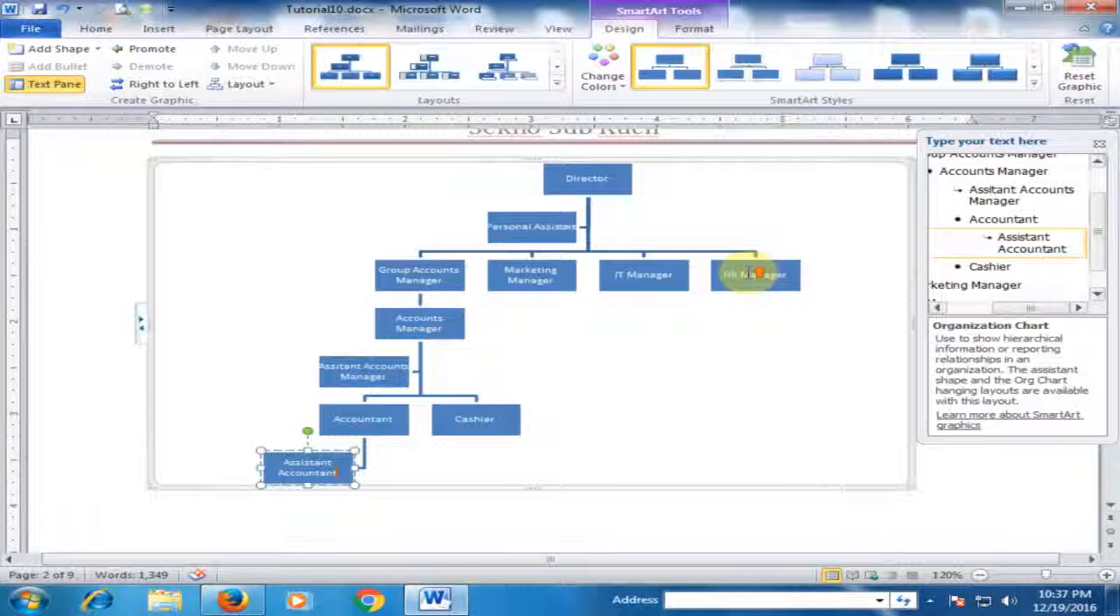
click(658, 289)
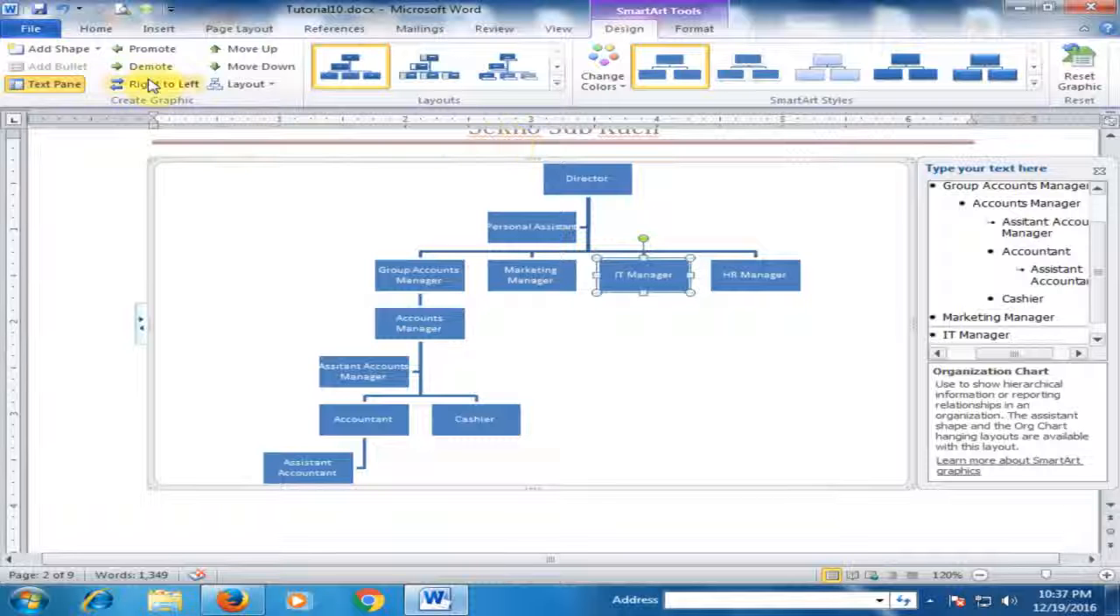
click(96, 48)
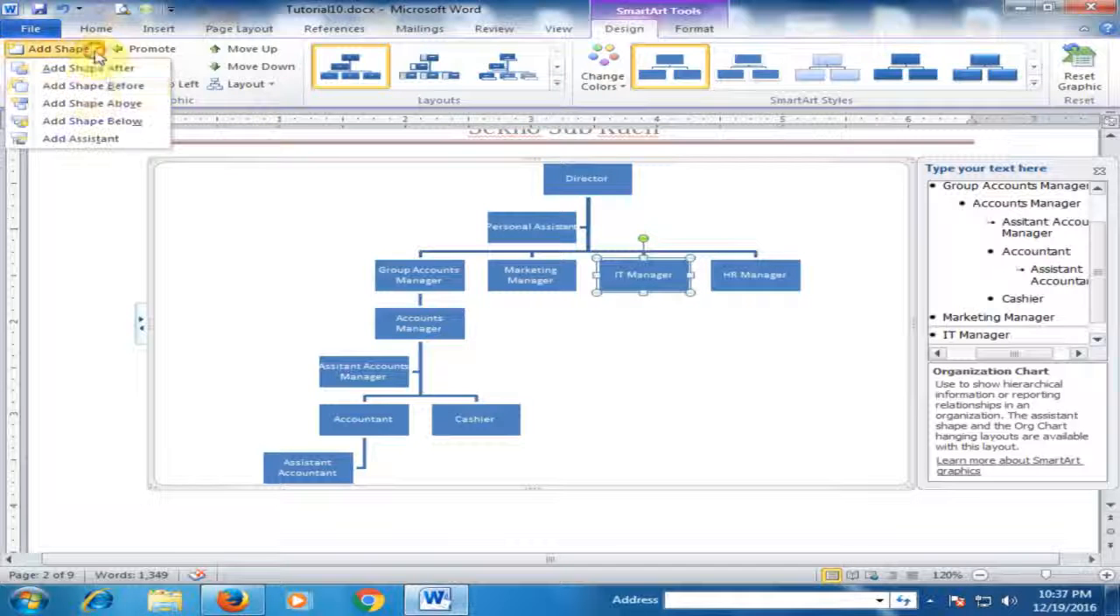
click(88, 139)
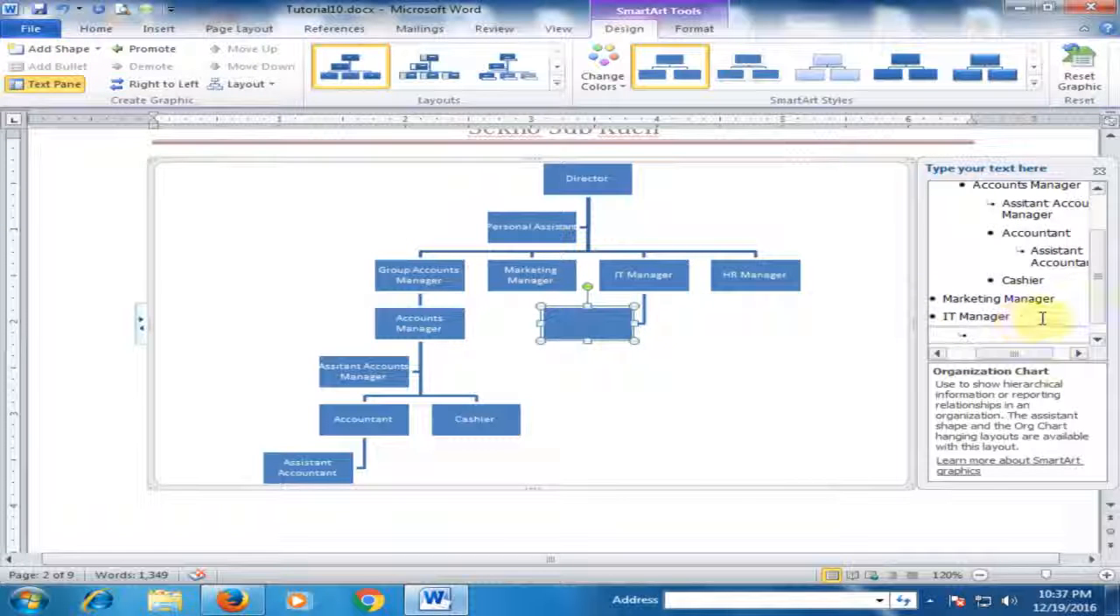
click(991, 337)
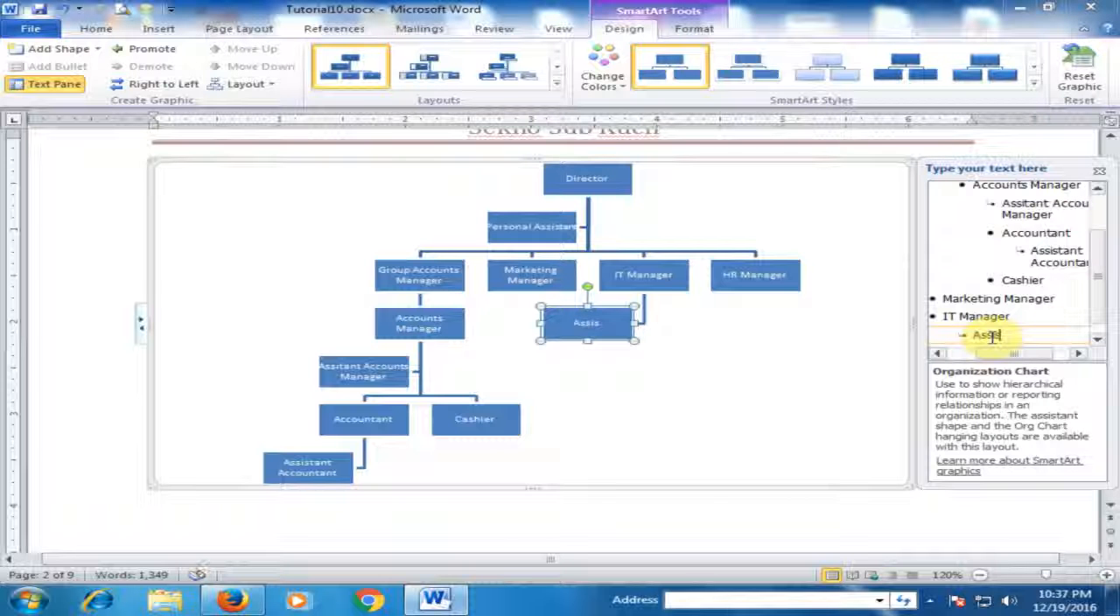
text(Assistant IT)
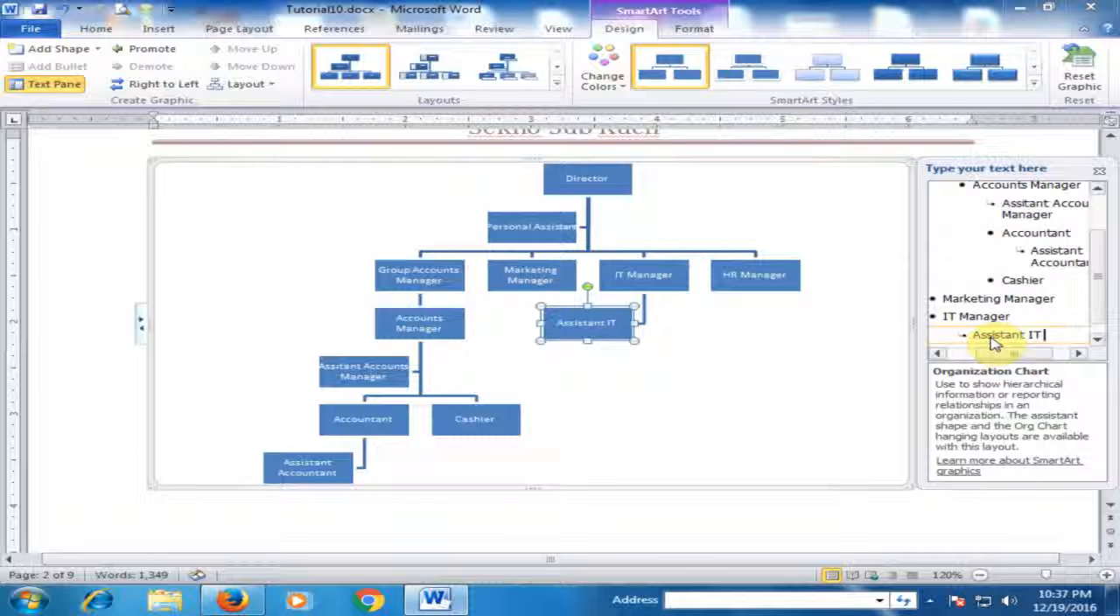
text( Manager)
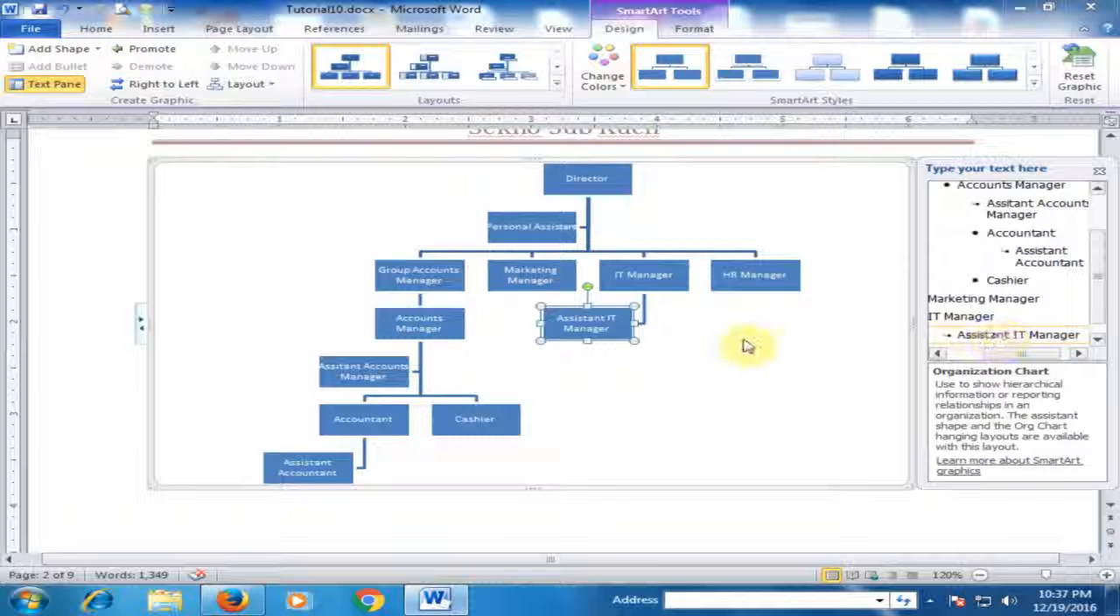
Add a shape one level below IT Manager in the organization chart and label it "Network Administrator".
click(665, 264)
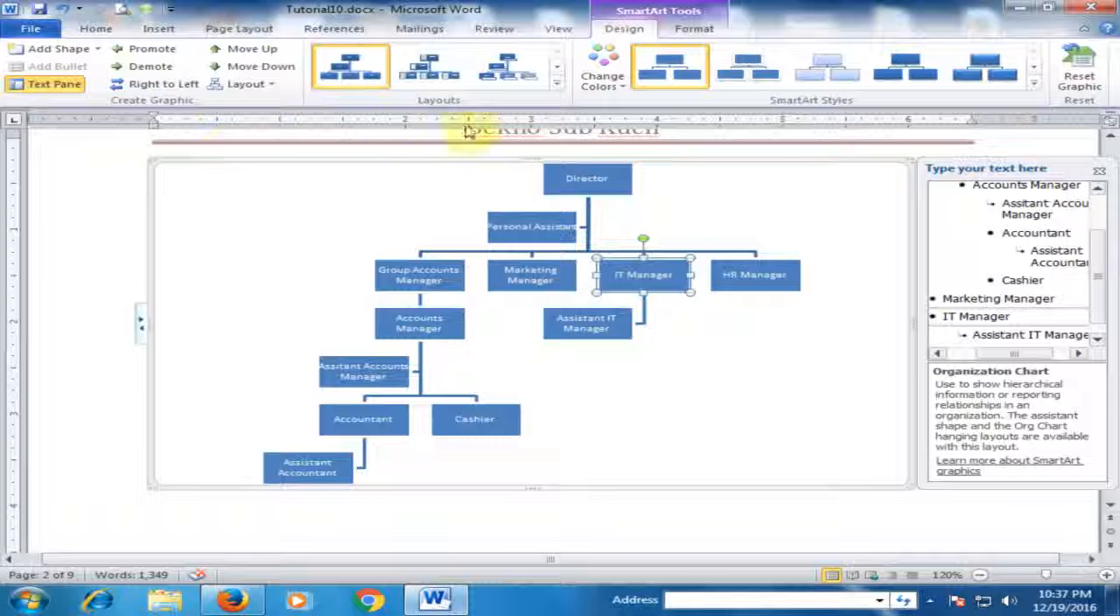
click(90, 55)
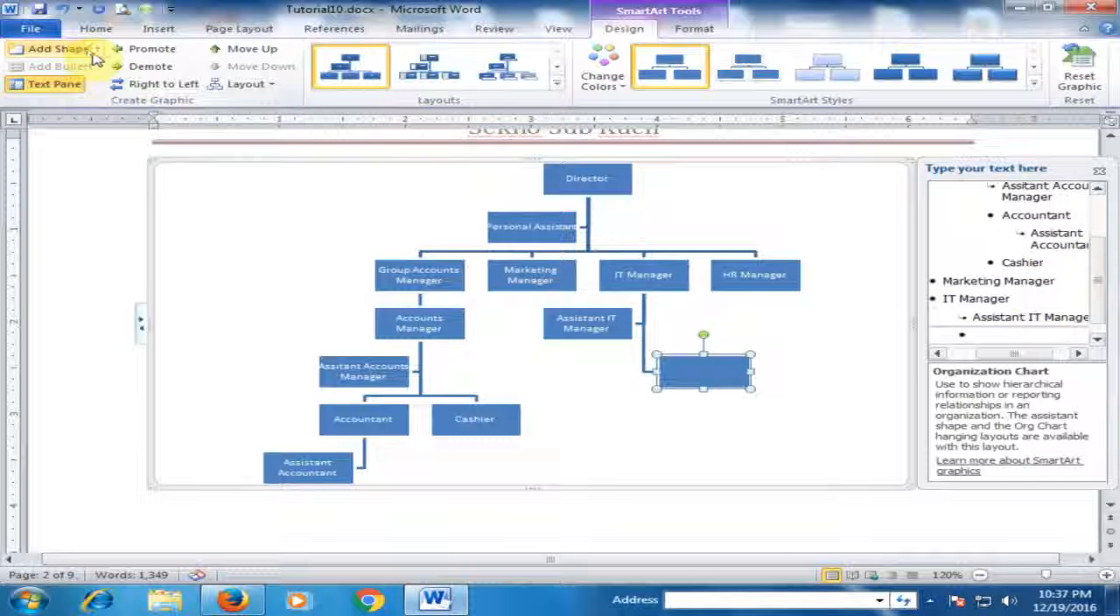
key(ctrl+z)
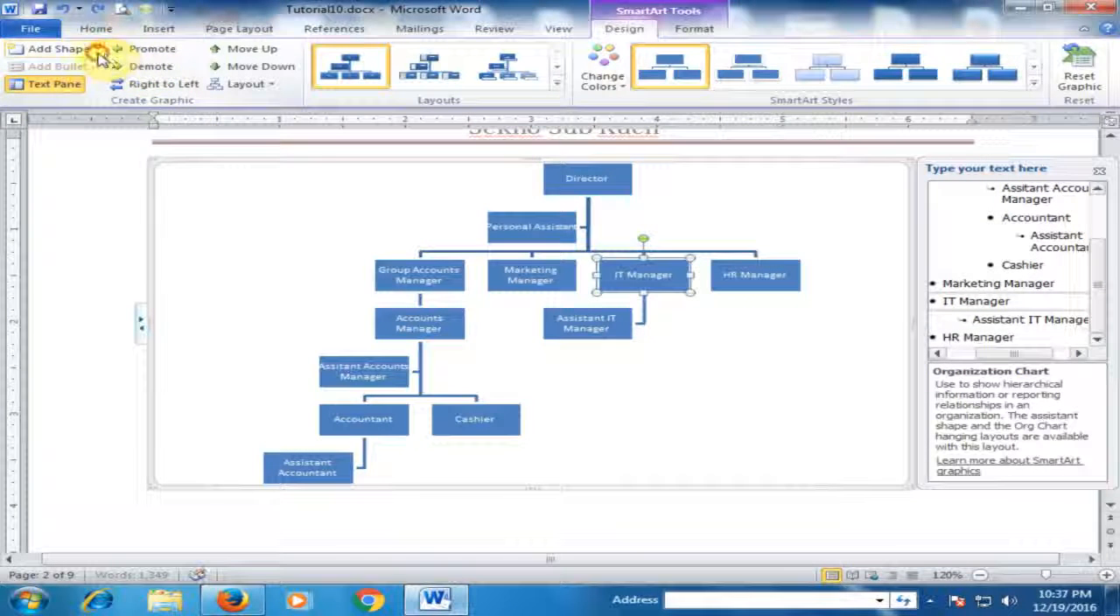
click(98, 50)
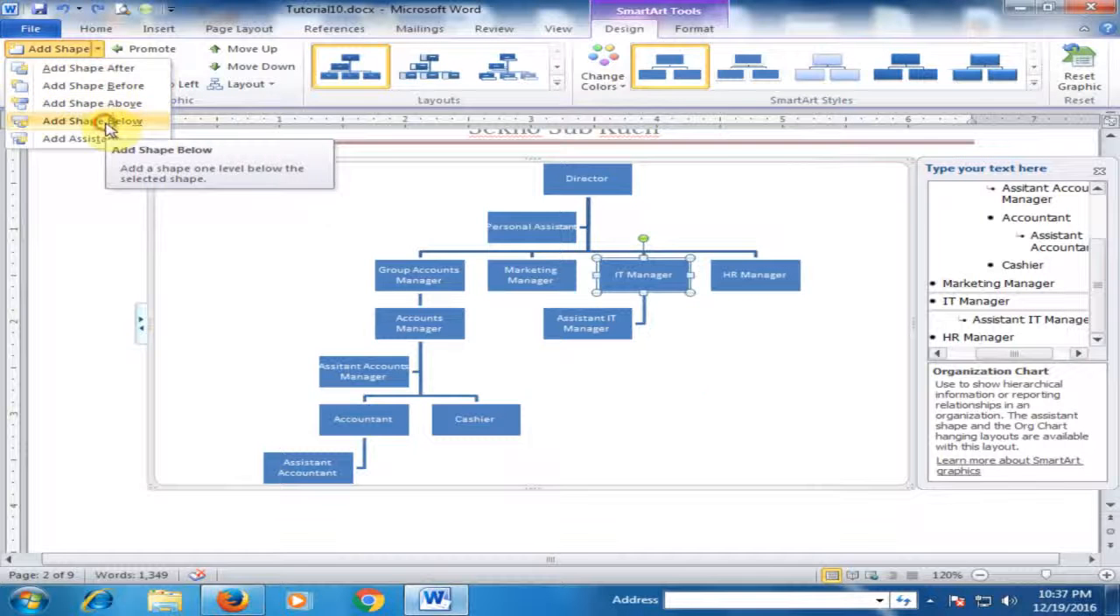
click(107, 122)
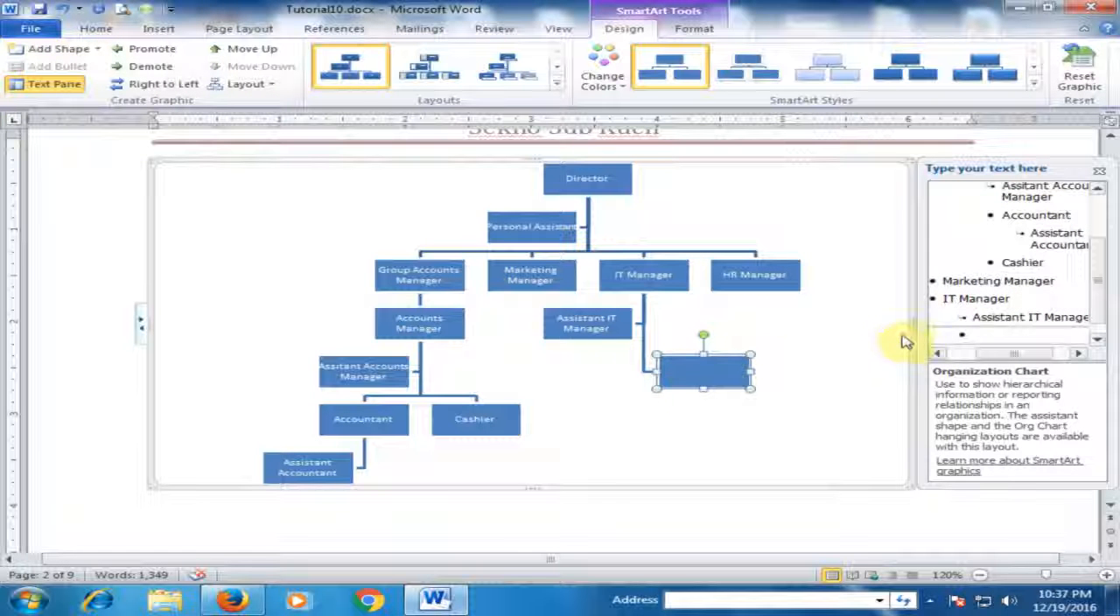
click(969, 335)
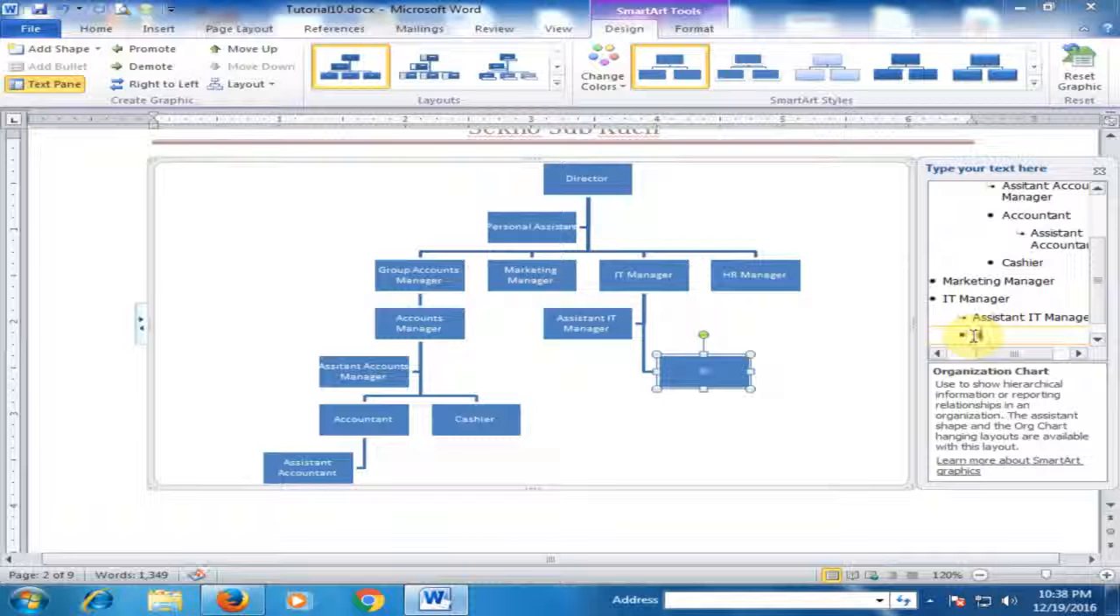
text(Network Adm)
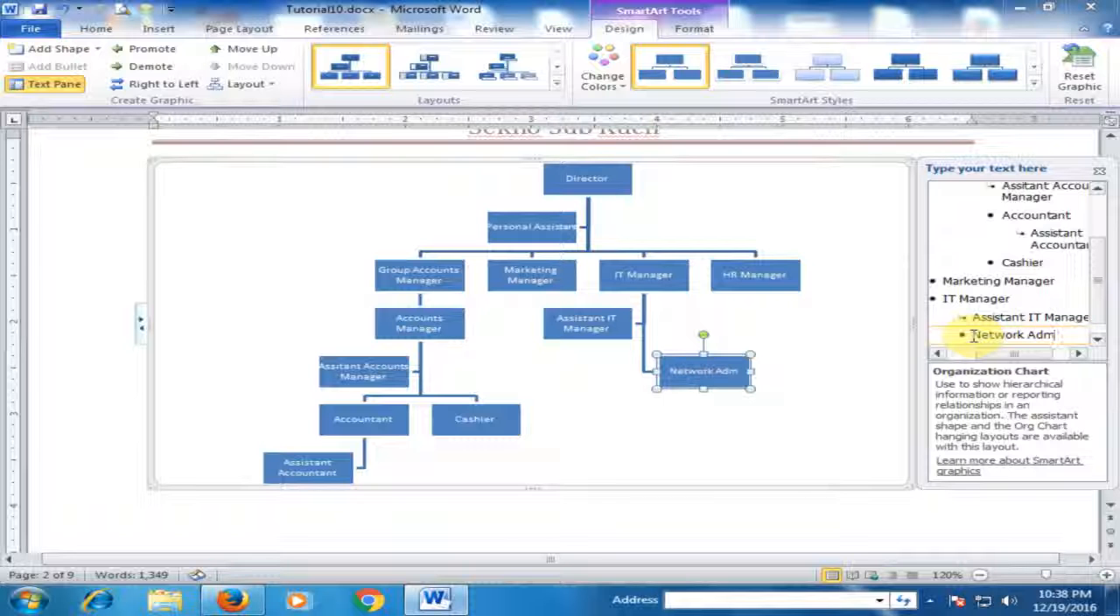
text(inistrator)
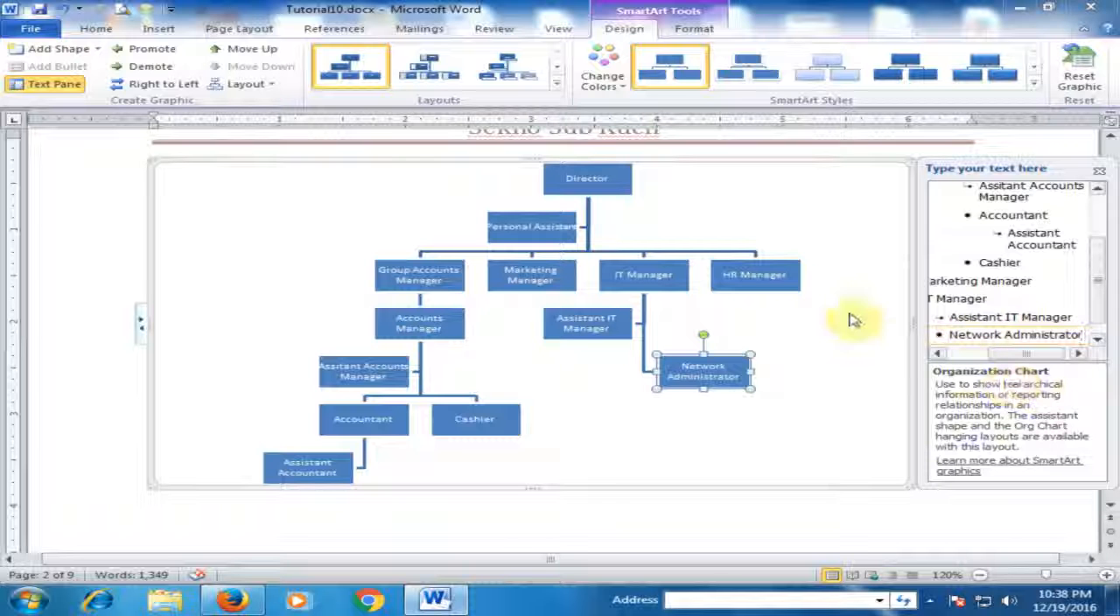
Add a shape after Network Administrator at the same level and label it "Programmer".
click(731, 366)
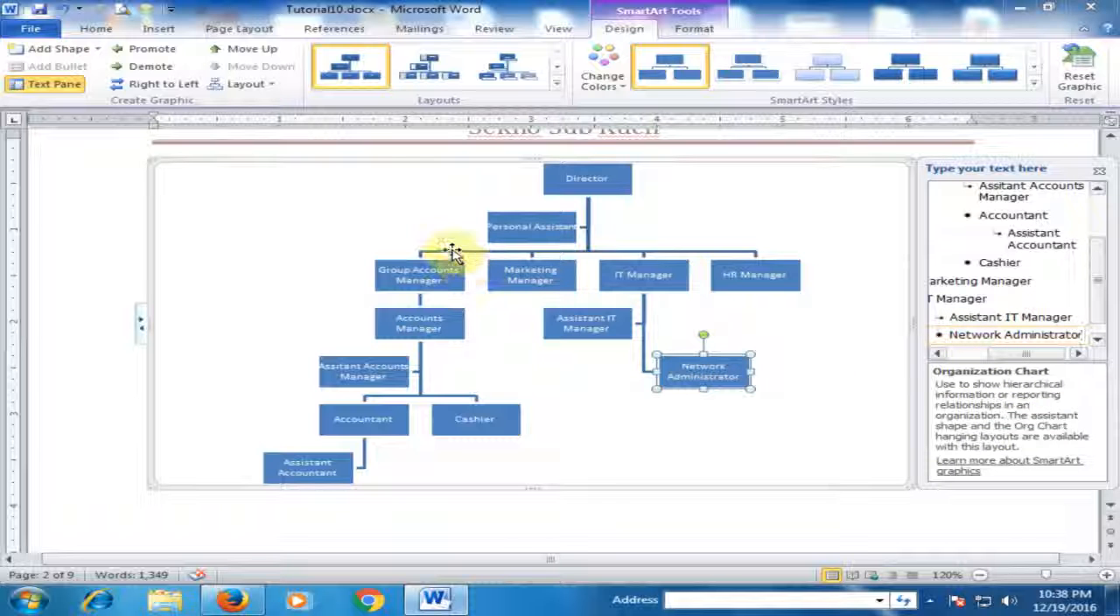
click(98, 49)
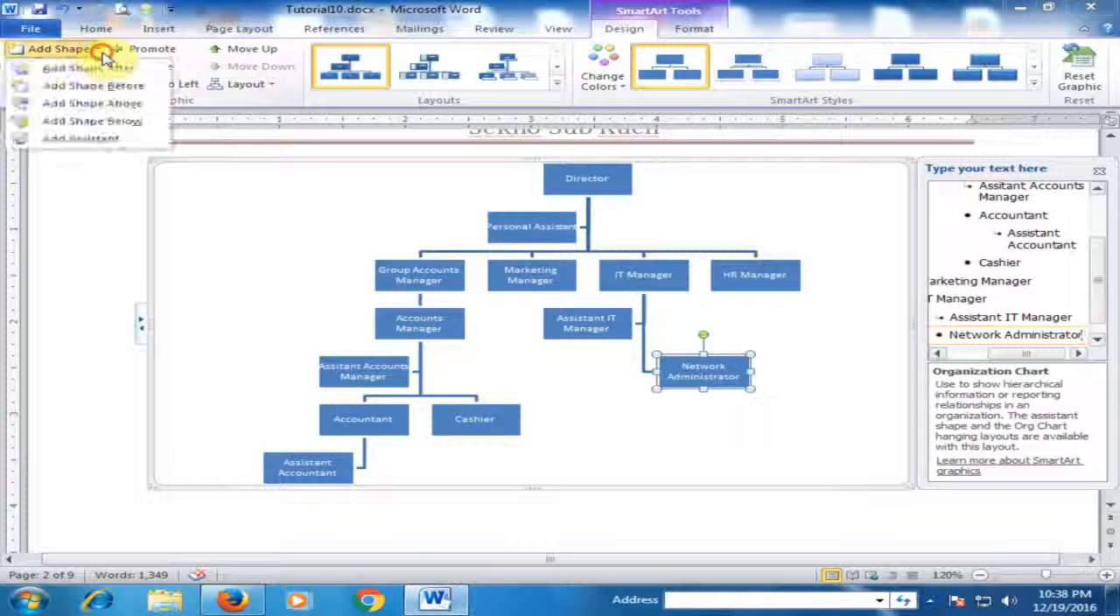
click(107, 70)
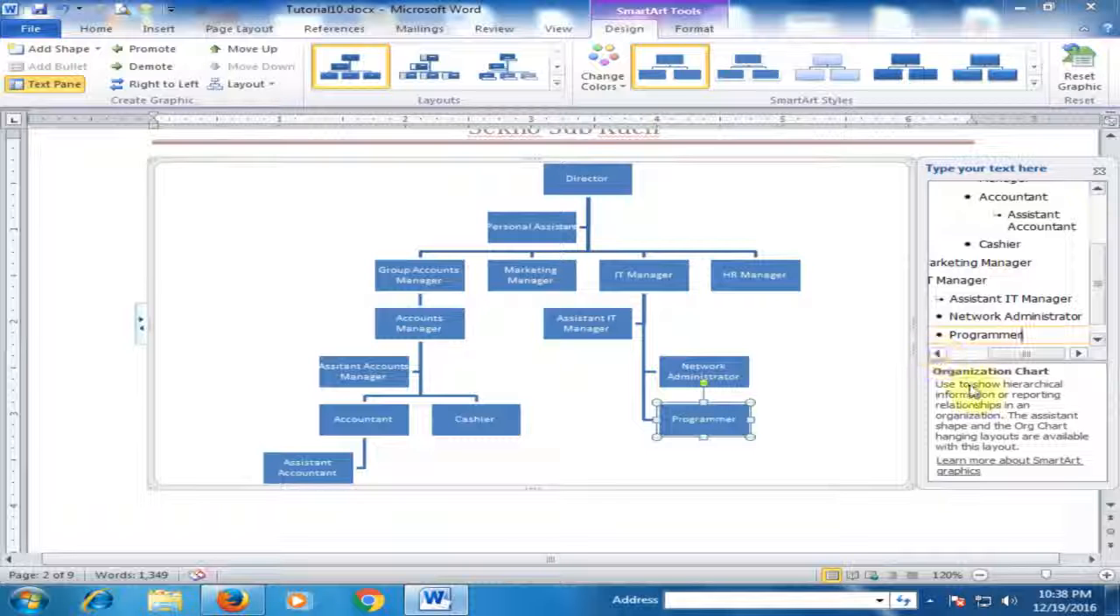
Add an assistant shape to Network Administrator and label it "Network Assistant".
click(729, 361)
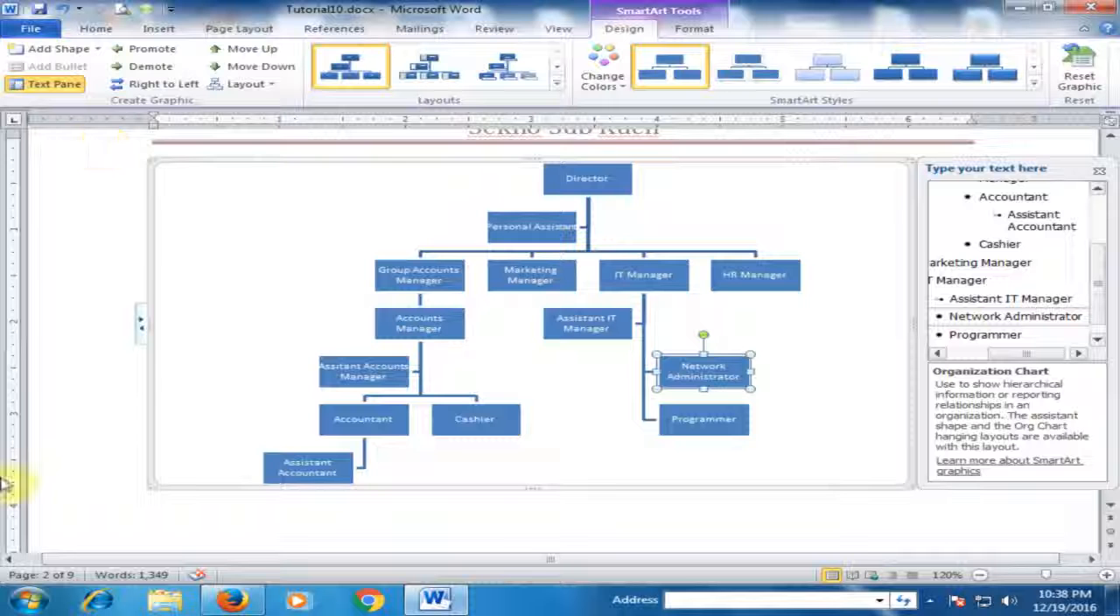
click(98, 49)
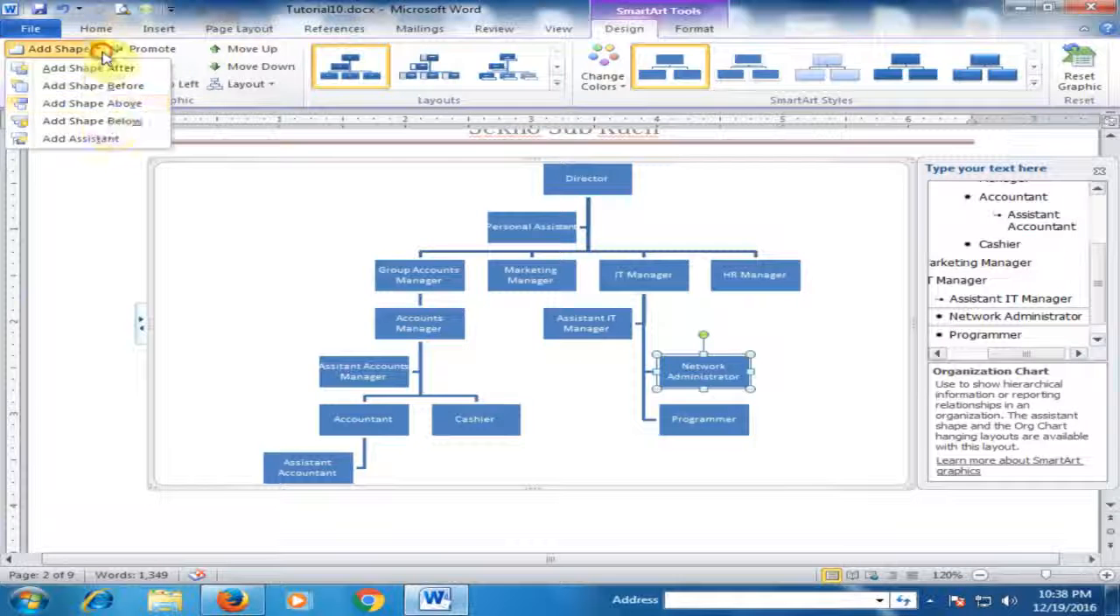
click(80, 138)
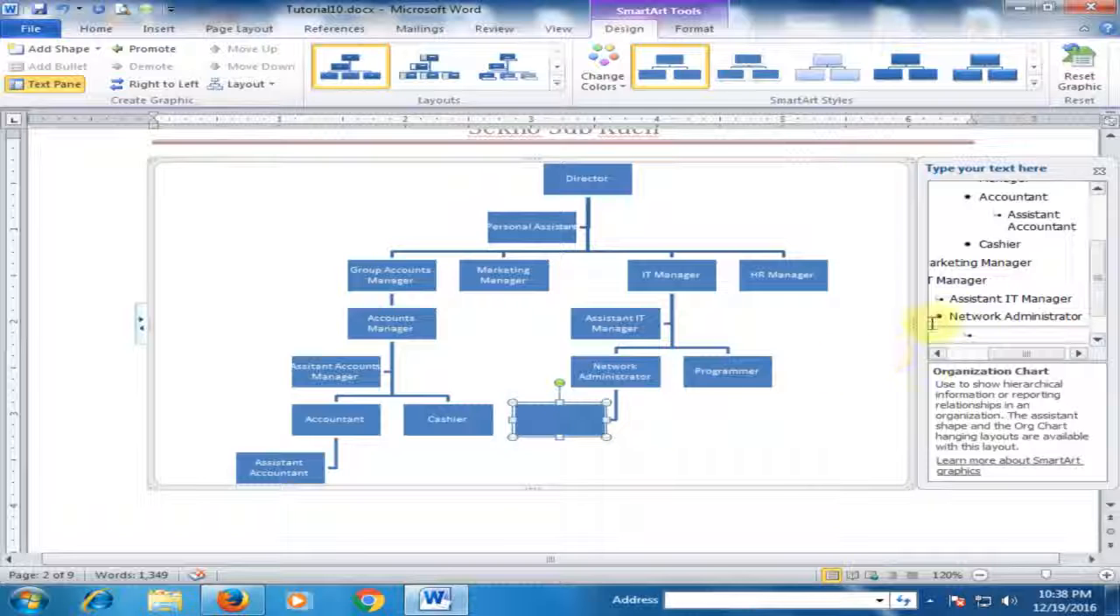
click(1000, 333)
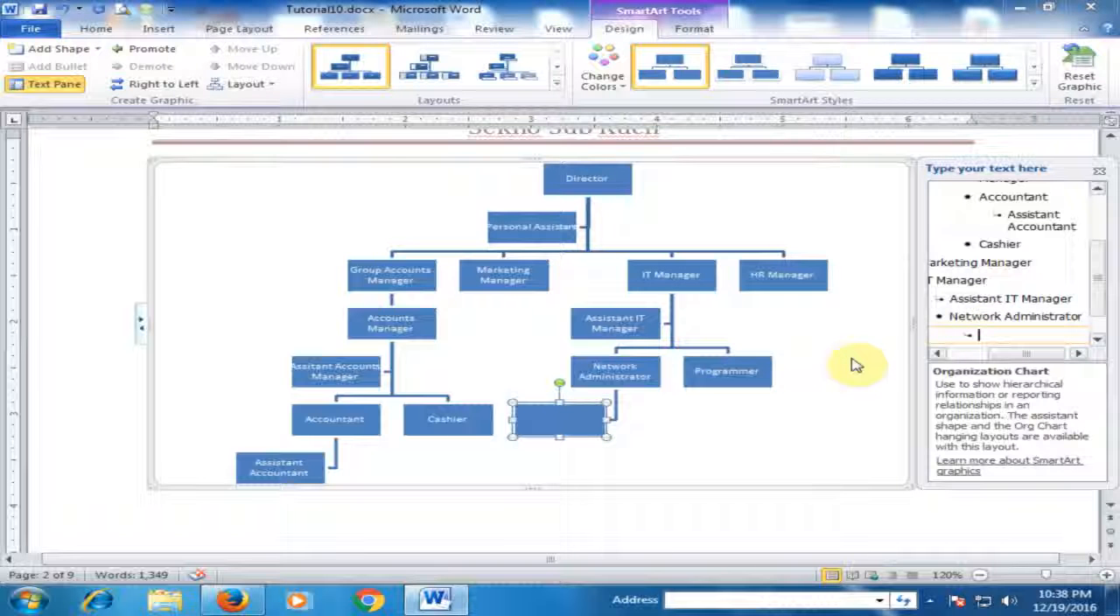
text(Network)
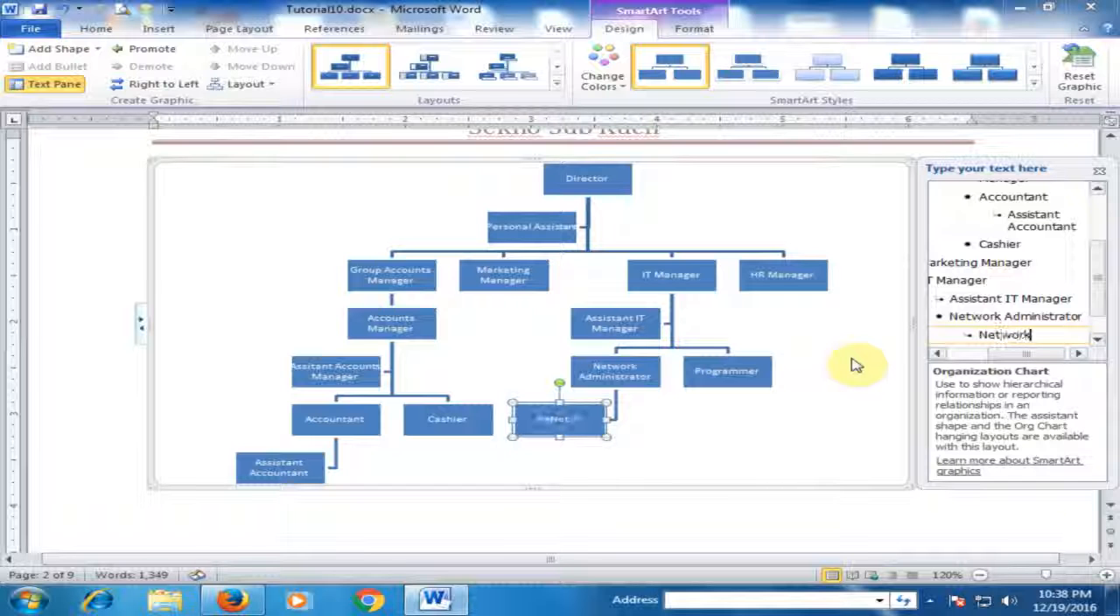
text( Ass)
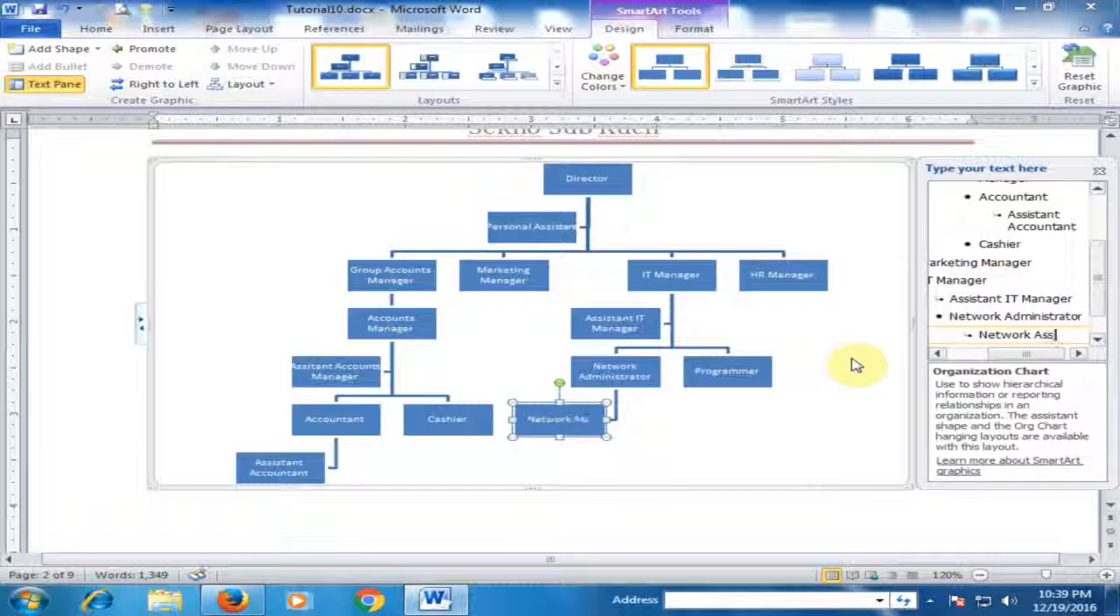
text(istant)
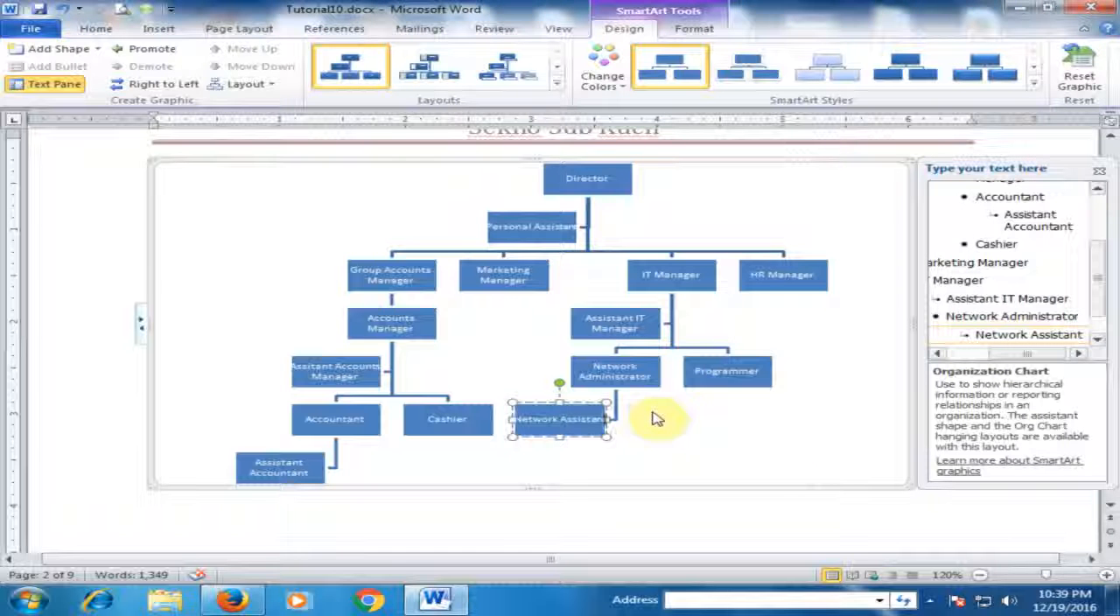
key(shift+Return)
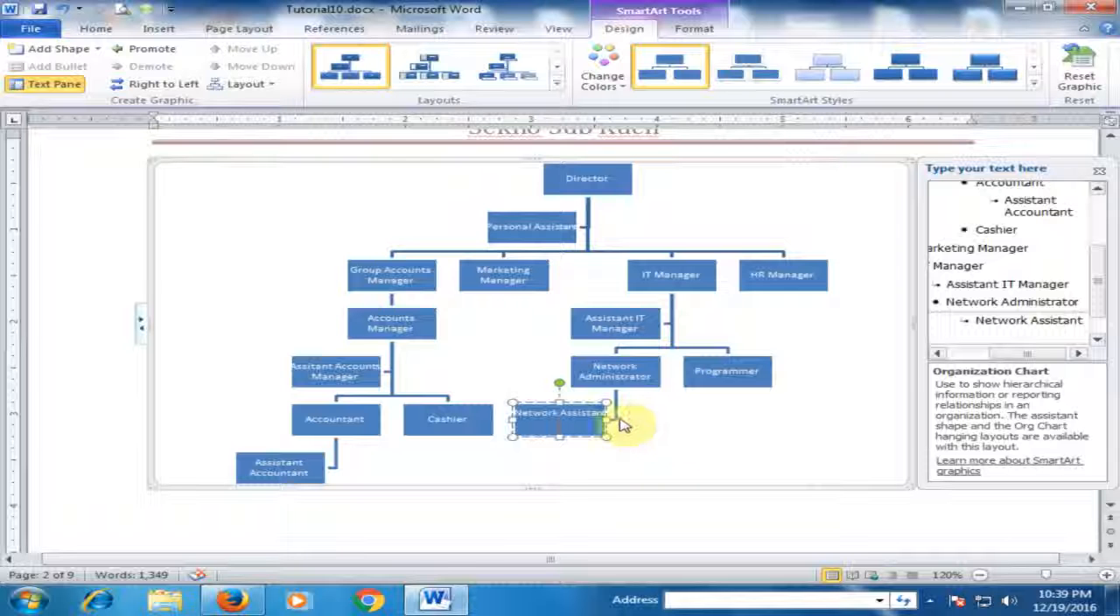
key(BackSpace)
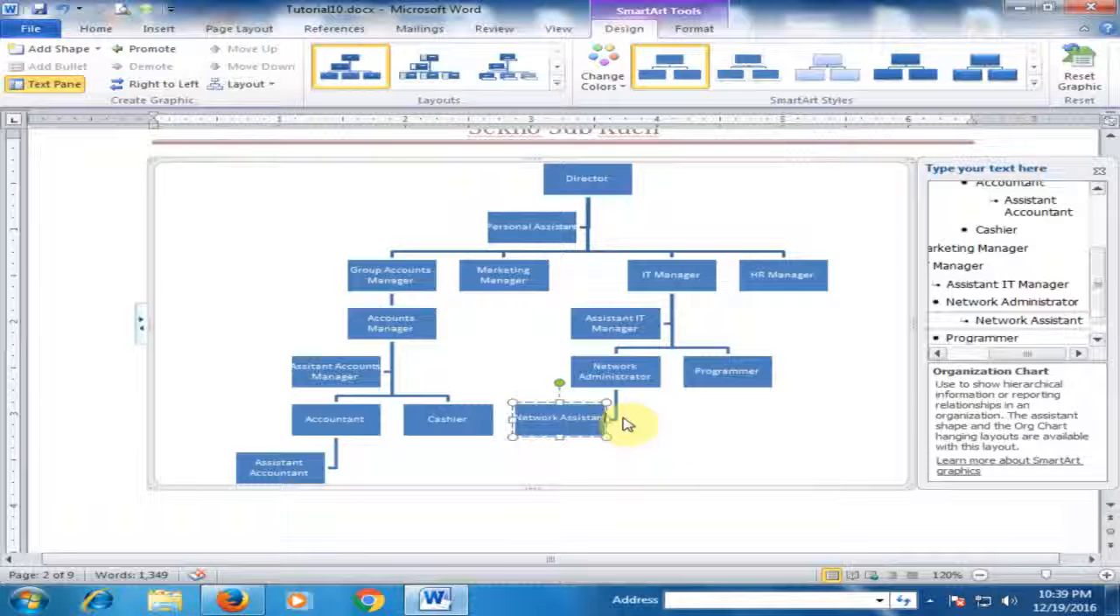
click(694, 423)
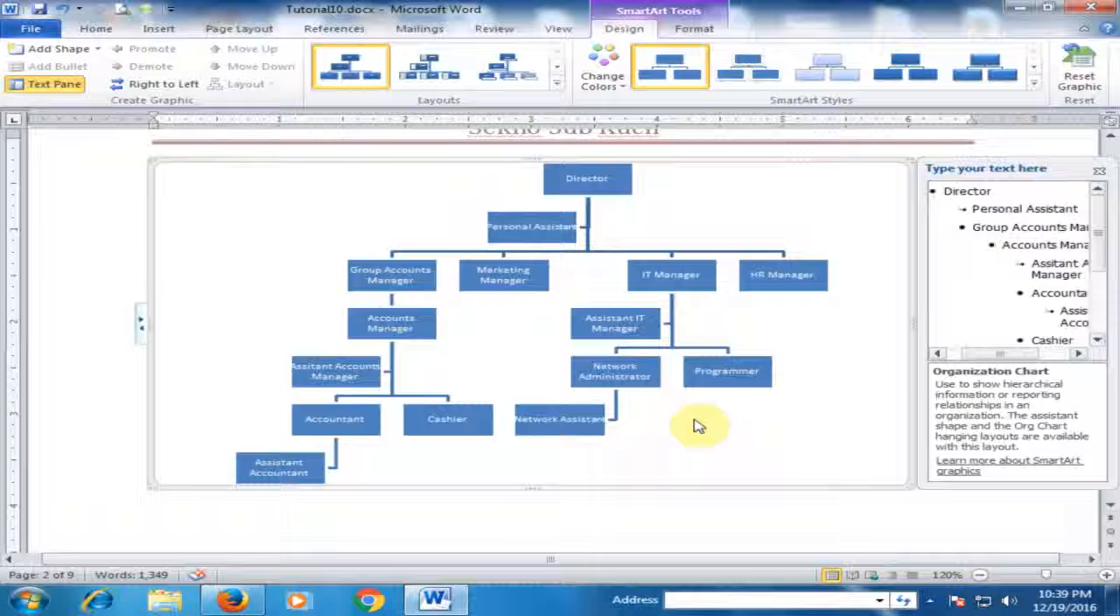
scroll(792, 262, up, 2)
scroll(791, 262, down, 2)
scroll(795, 264, up, 1)
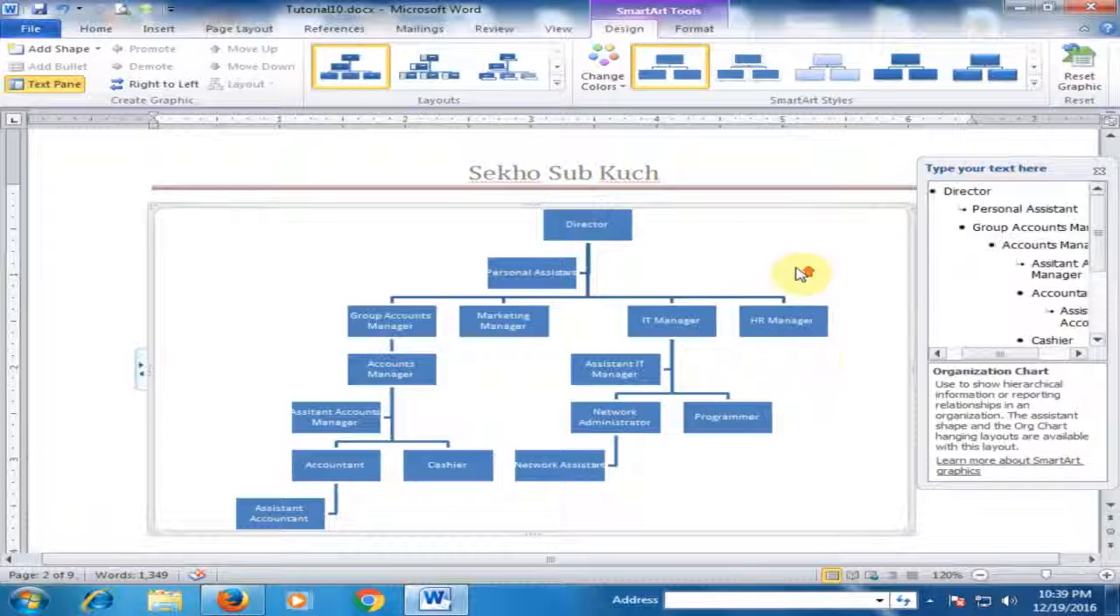
scroll(799, 270, up, 5)
scroll(800, 270, up, 5)
scroll(796, 266, down, 12)
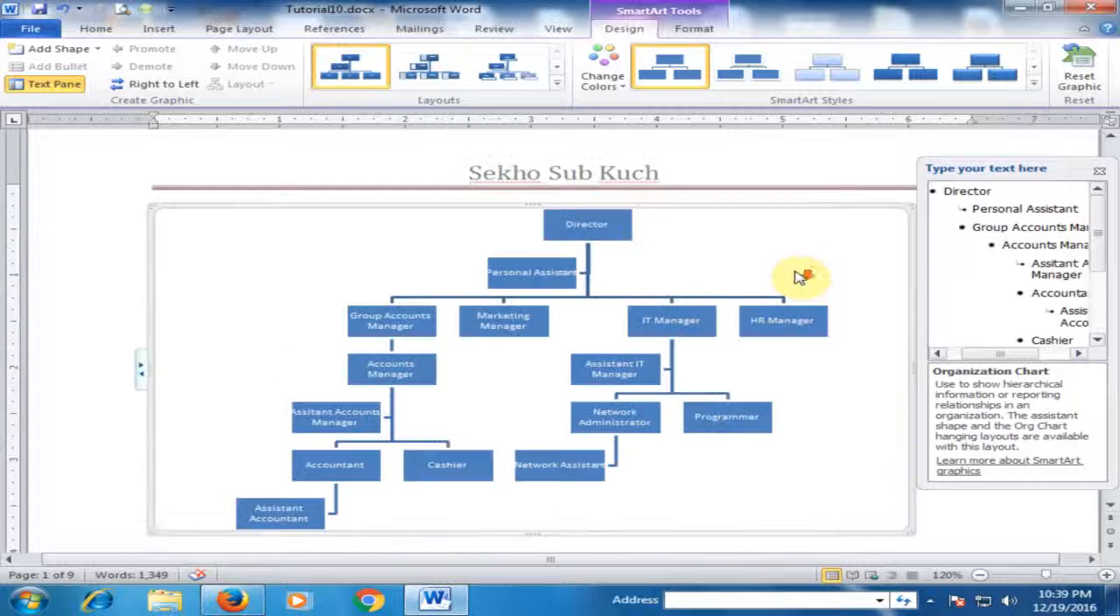